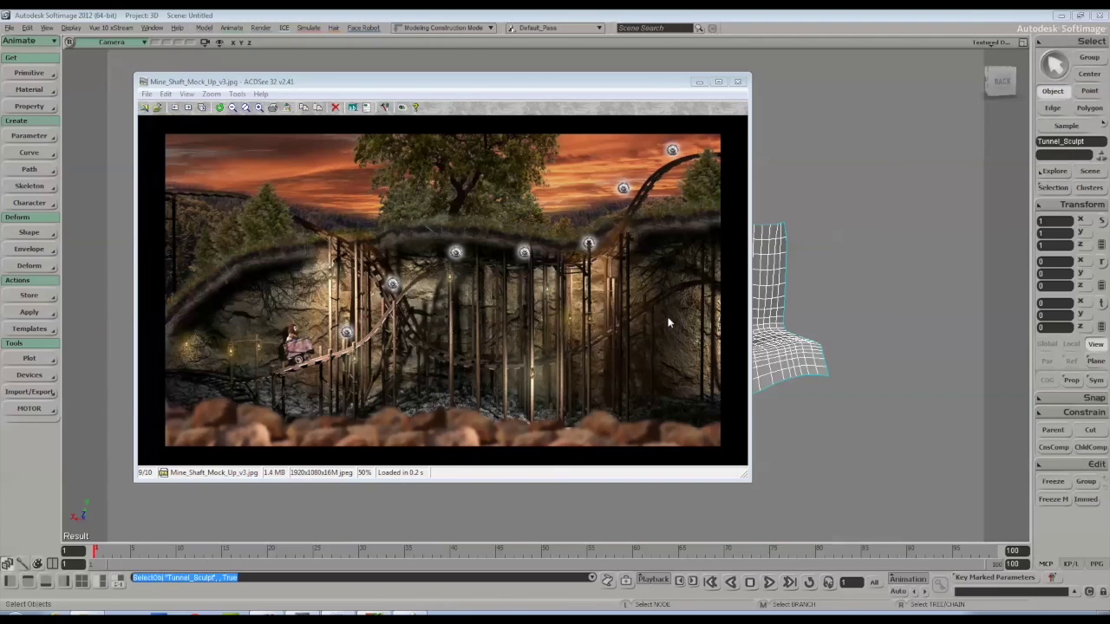
Review the Mine_Shaft_Mock_Up_v3.jpg reference image in a larger viewer window, and minimize the viewer.
left_click_drag(474, 85, 506, 71)
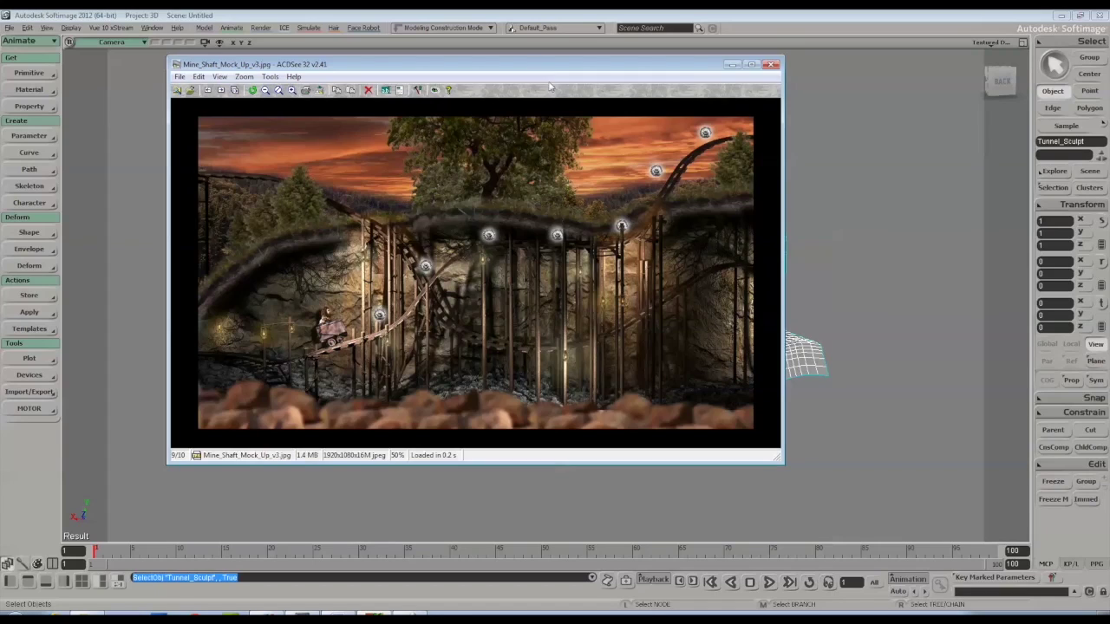
mouse_move(531, 66)
left_mouse_down()
mouse_move(567, 94)
mouse_move(496, 94)
mouse_move(538, 76)
mouse_move(525, 57)
left_mouse_up()
left_click_drag(777, 450, 904, 524)
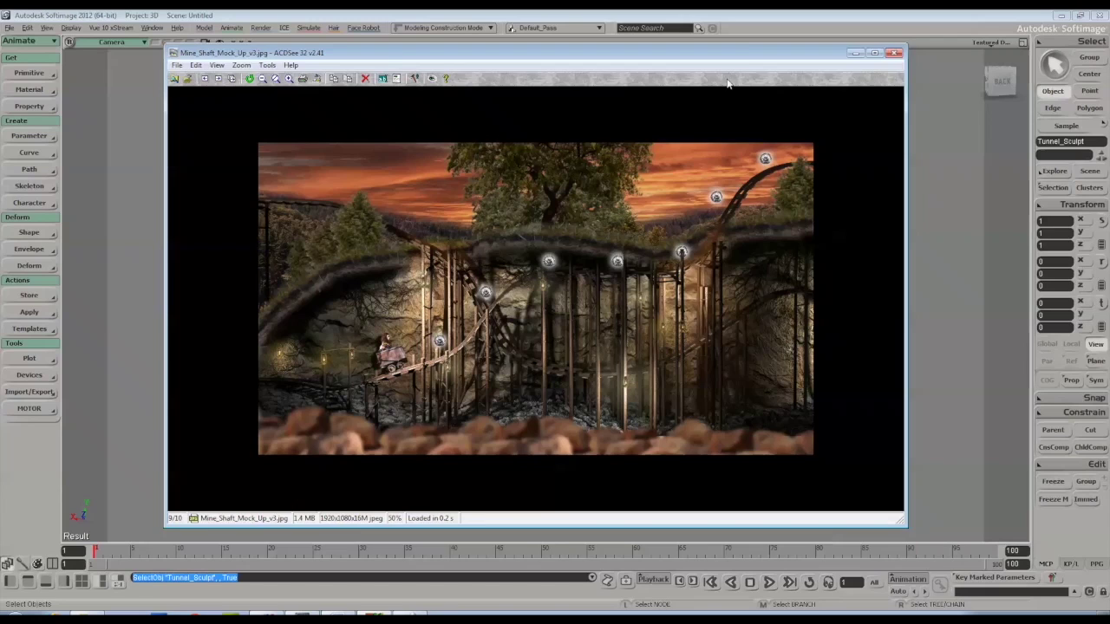
left_click_drag(746, 54, 731, 84)
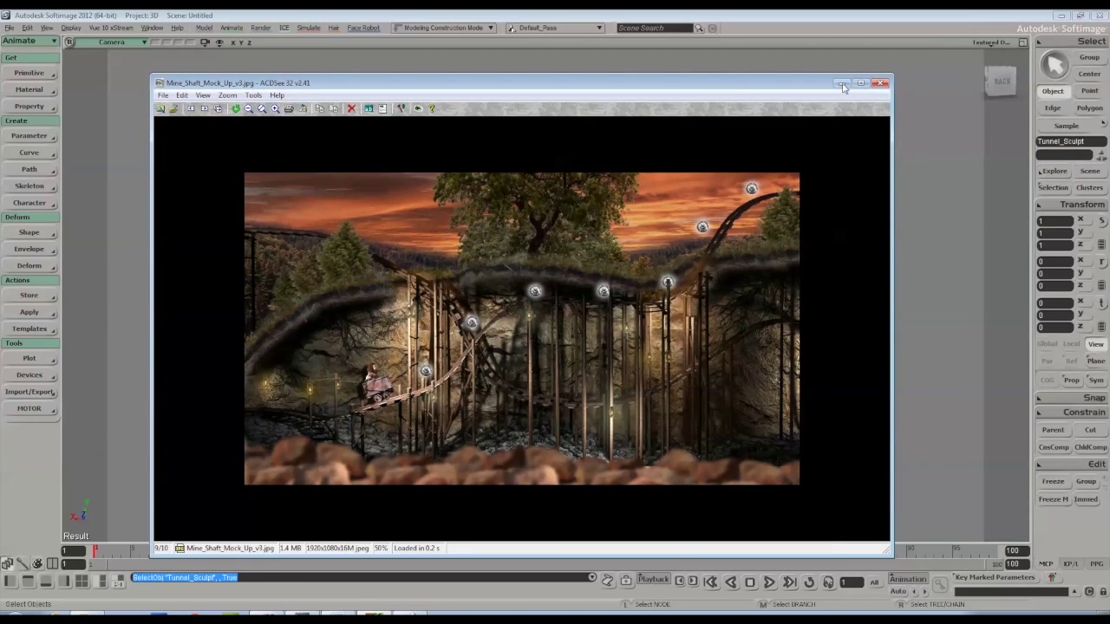
left_click(842, 84)
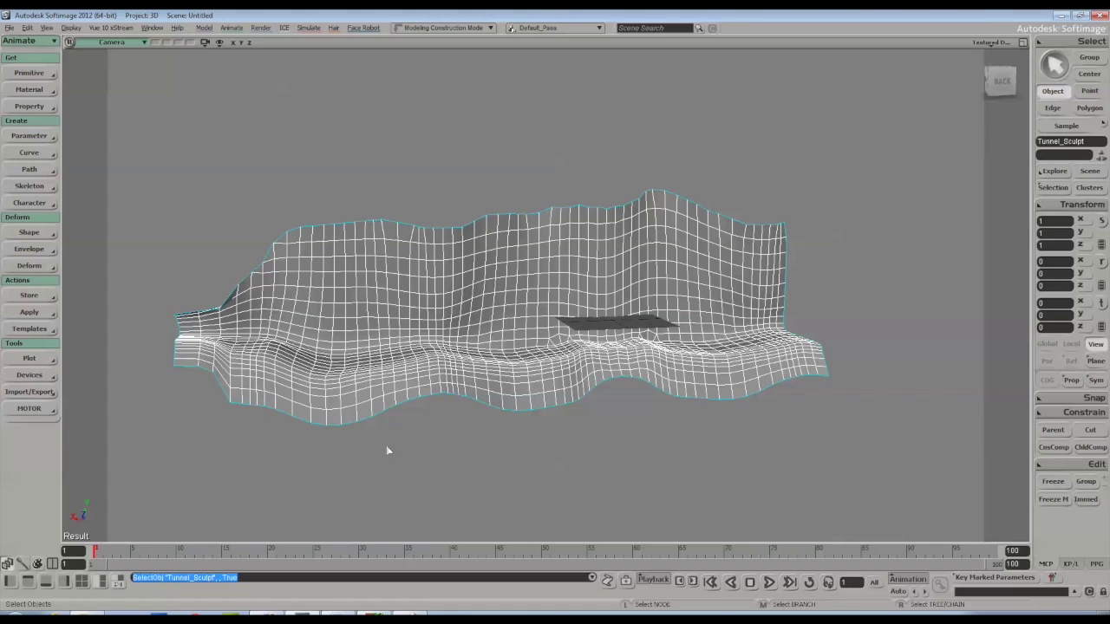
Switch to modo and expand the Tunnel_Sculpt material groups in the shader tree down to the Test_Map_4k layer.
left_click(414, 614)
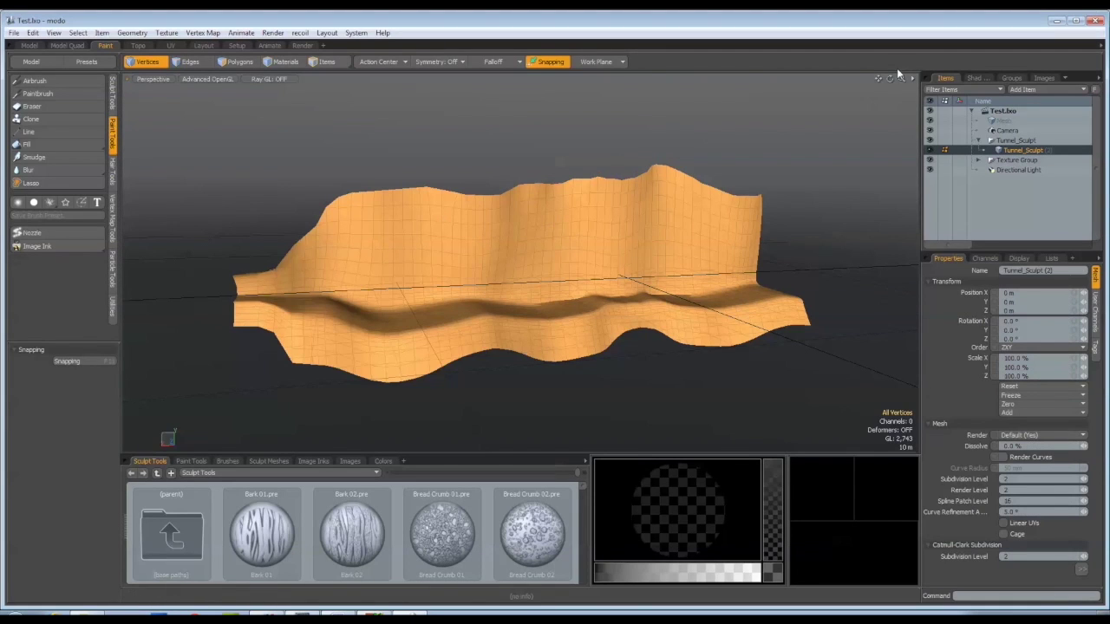
left_click_drag(890, 79, 836, 85)
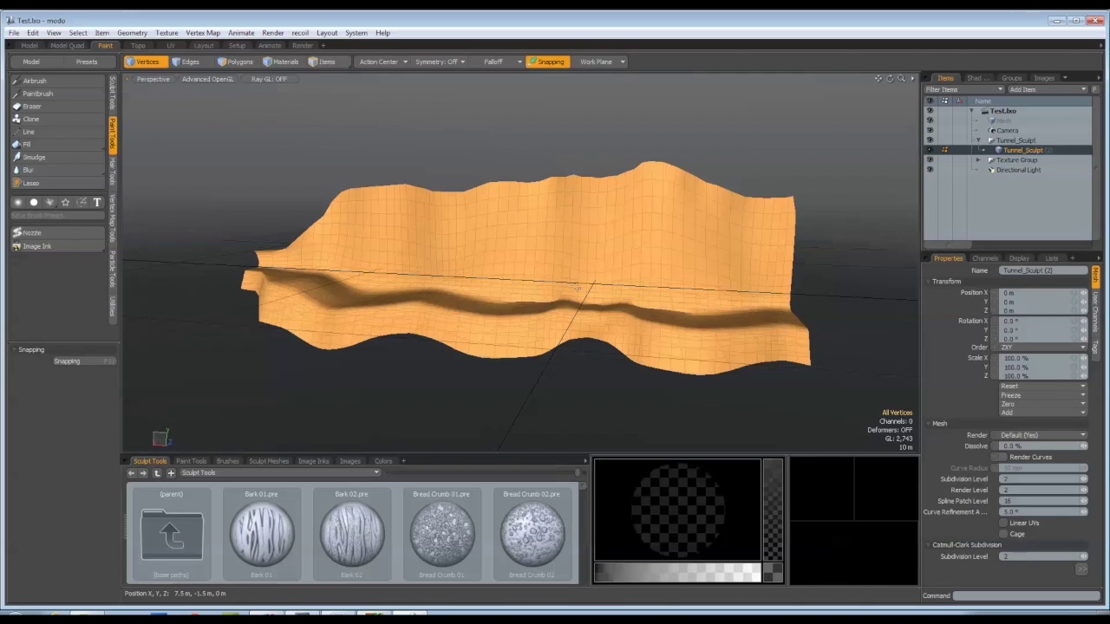
left_click_drag(890, 79, 935, 82)
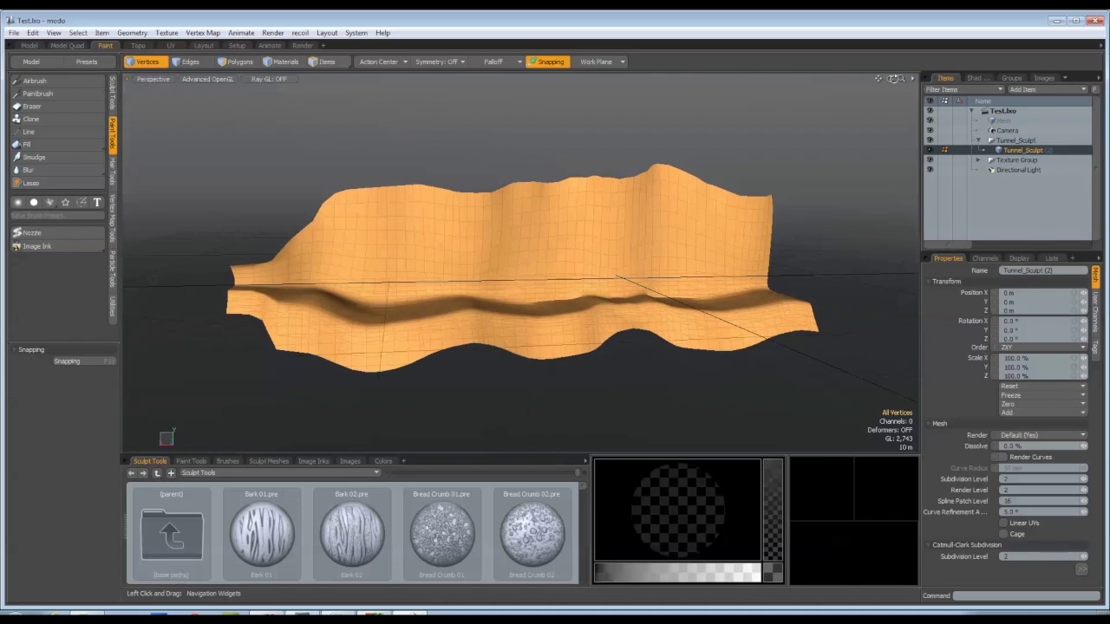
left_click(972, 80)
left_click(942, 111)
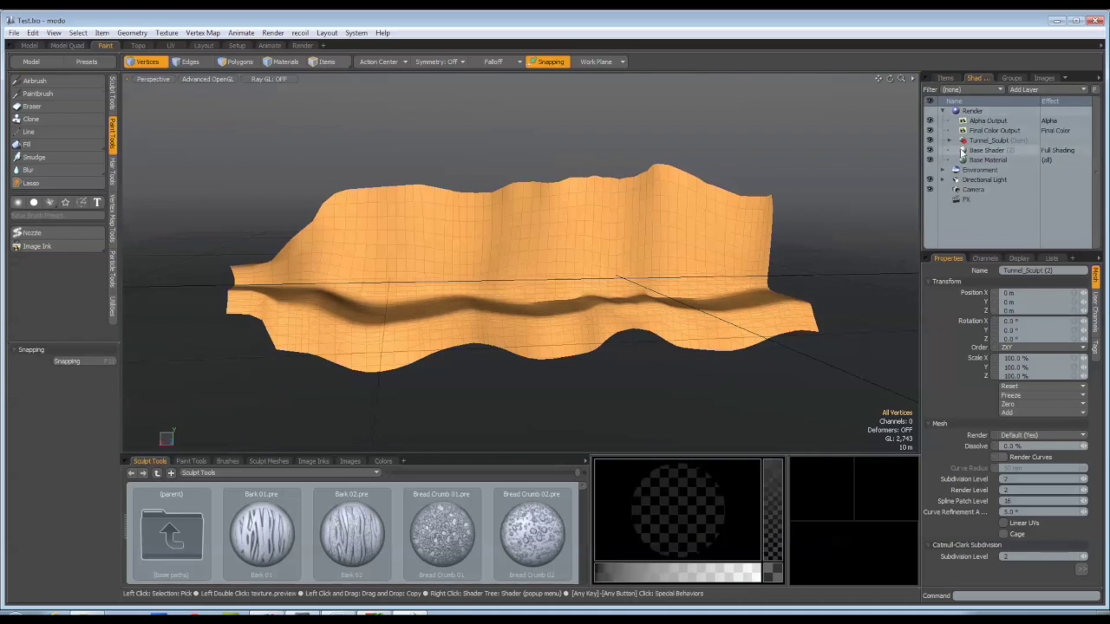
left_click(950, 141)
left_click(957, 160)
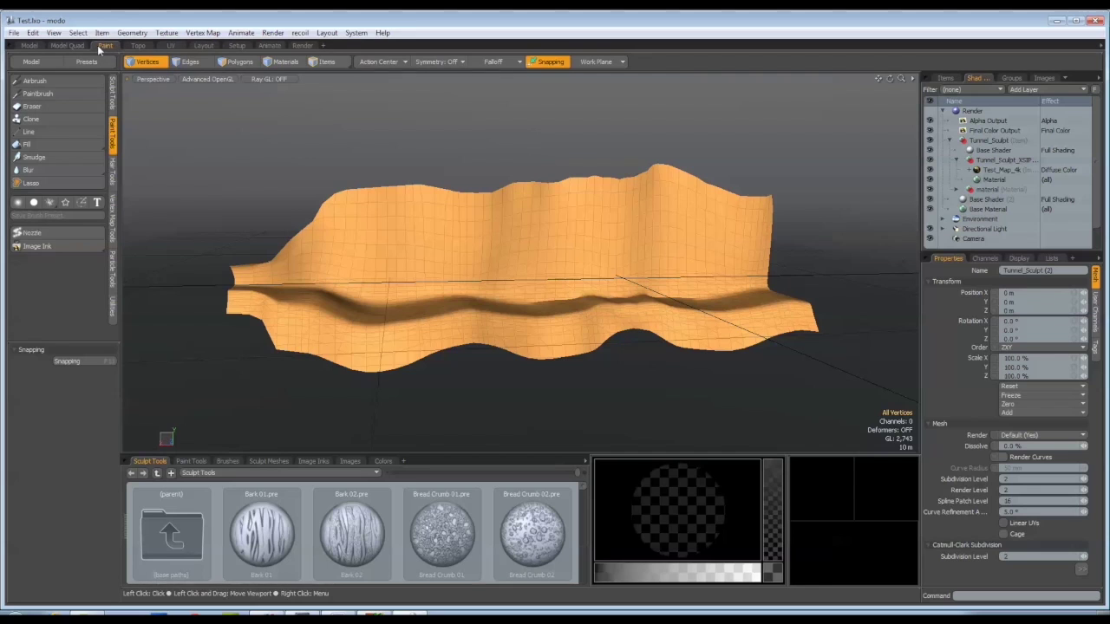
Activate the Airbrush with Image Ink, using RockLayered0034_1_L.jpg from the Rocks folder as the ink image.
left_click(35, 81)
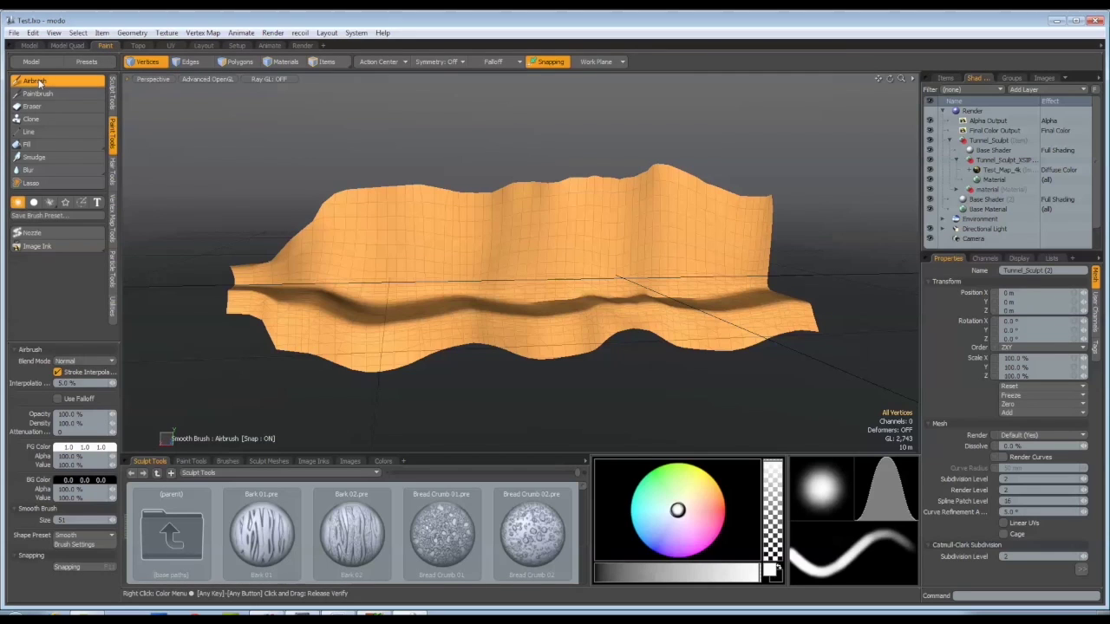
left_click(39, 247)
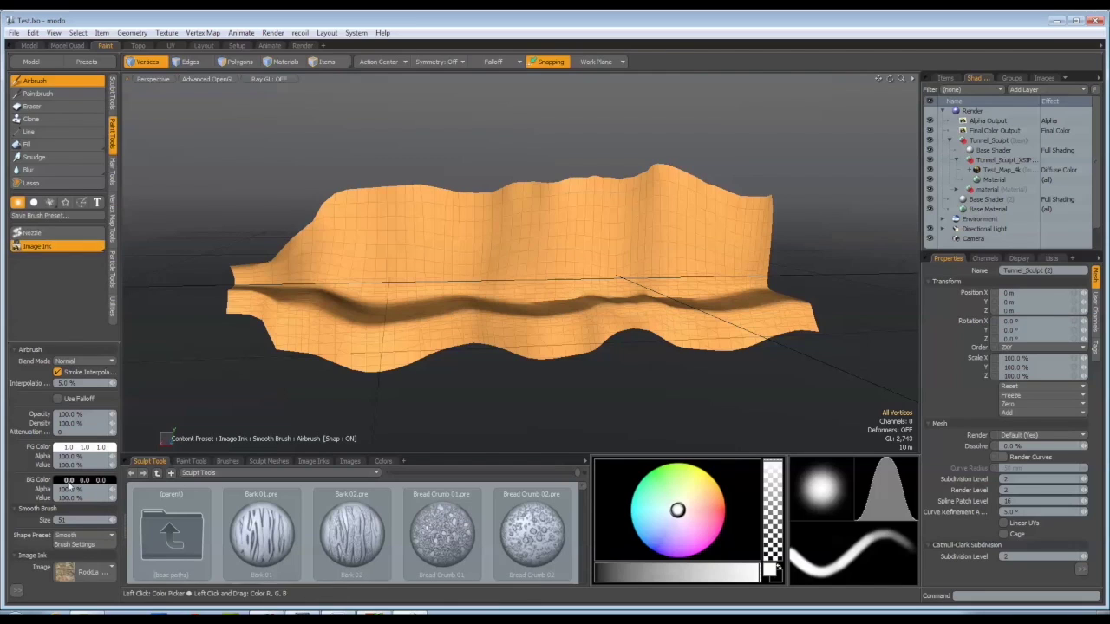
left_click(73, 576)
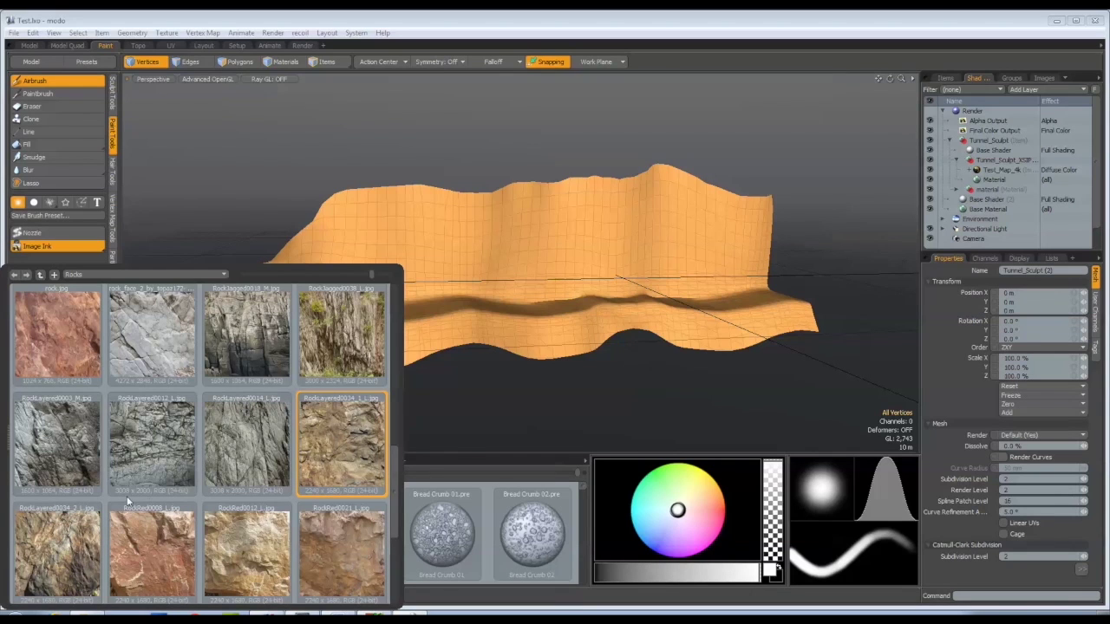
left_click(178, 413)
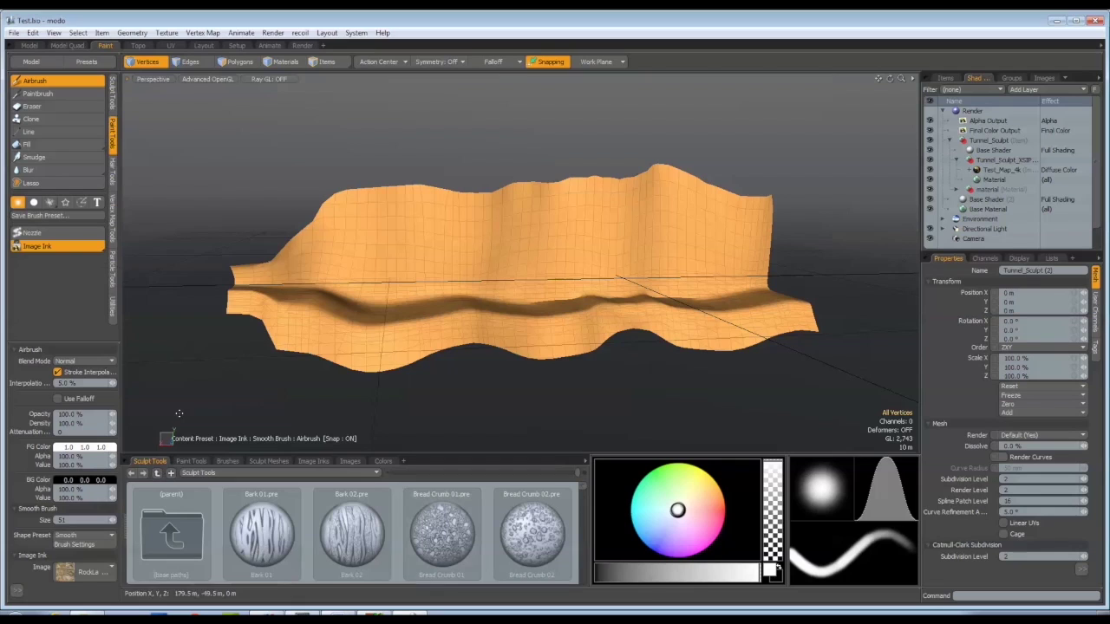
left_click(71, 573)
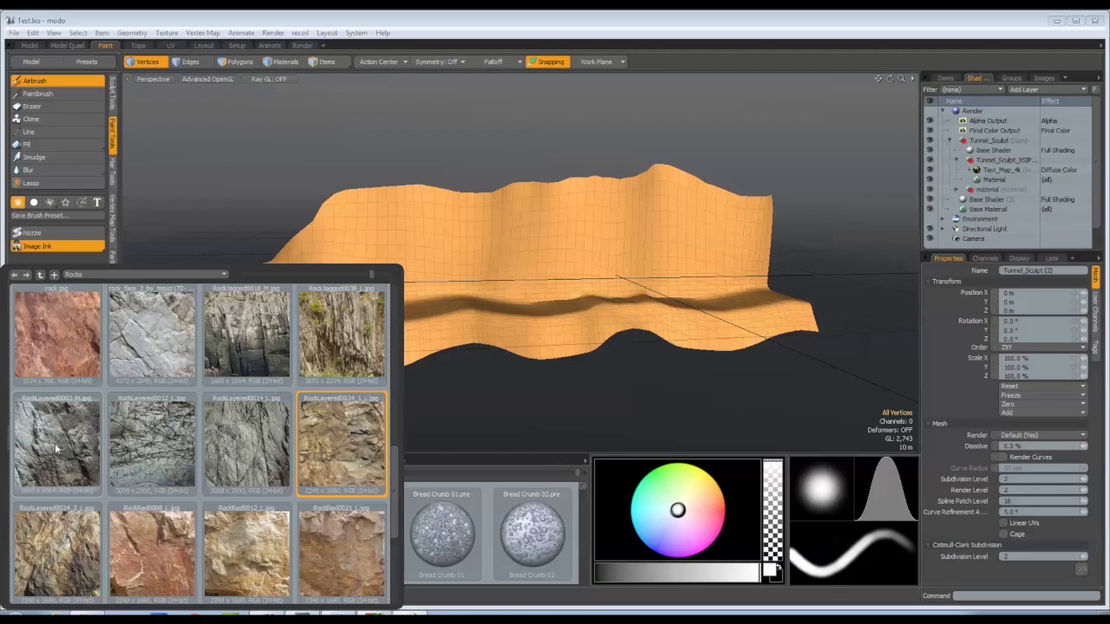
left_click(352, 432)
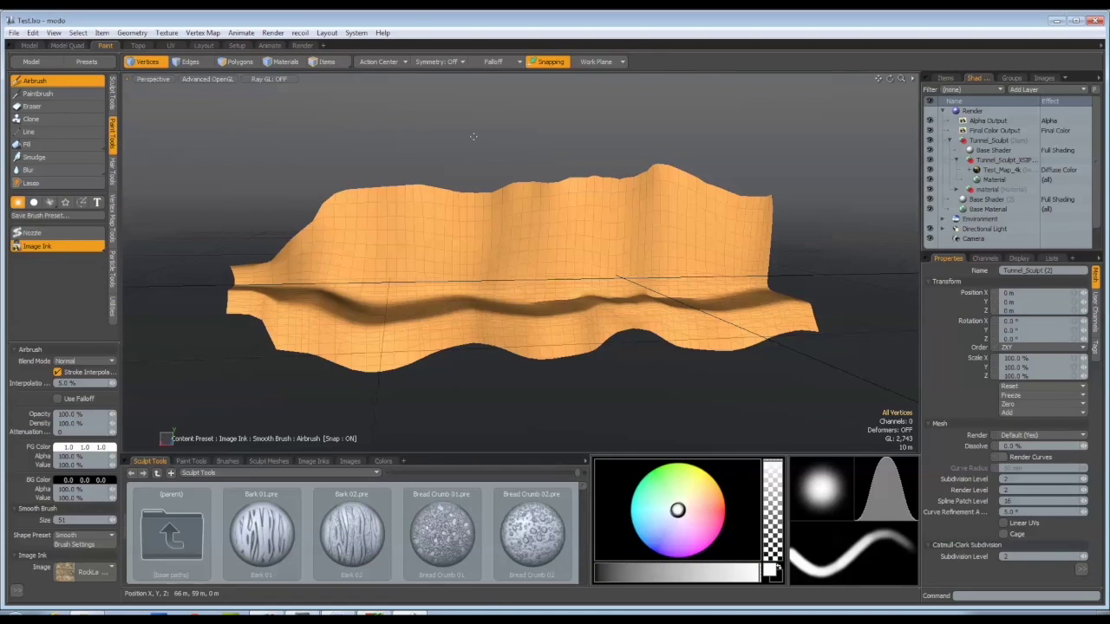
Straighten the rock ink image, shrink it to a small patch and place it at the upper edge of the tunnel wall.
left_click(520, 141)
left_click_drag(522, 262, 427, 258)
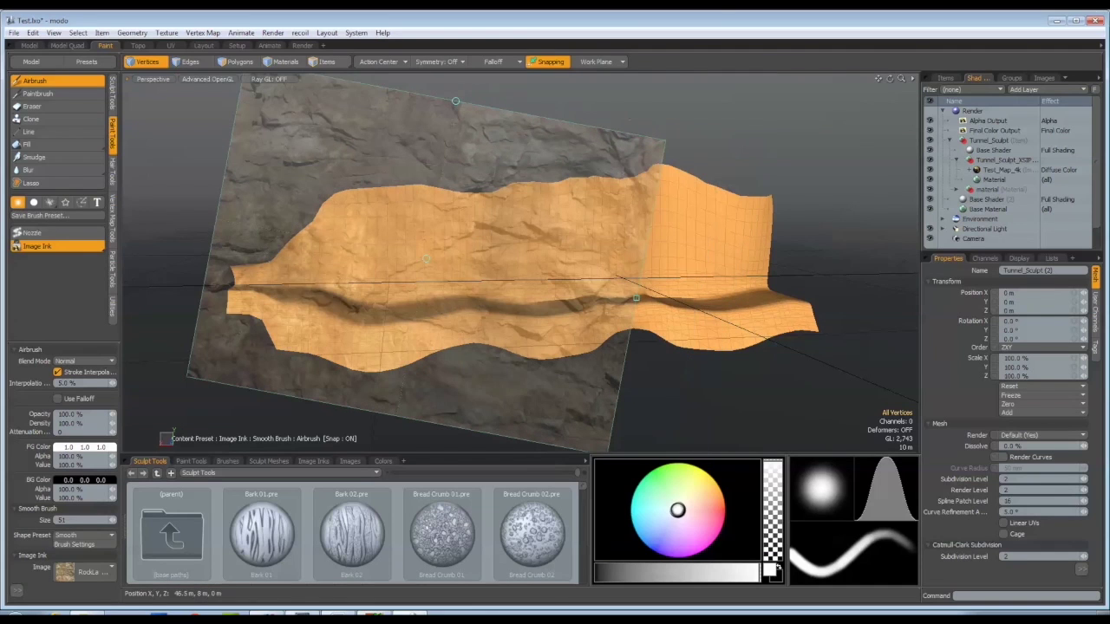
left_click_drag(456, 101, 427, 98)
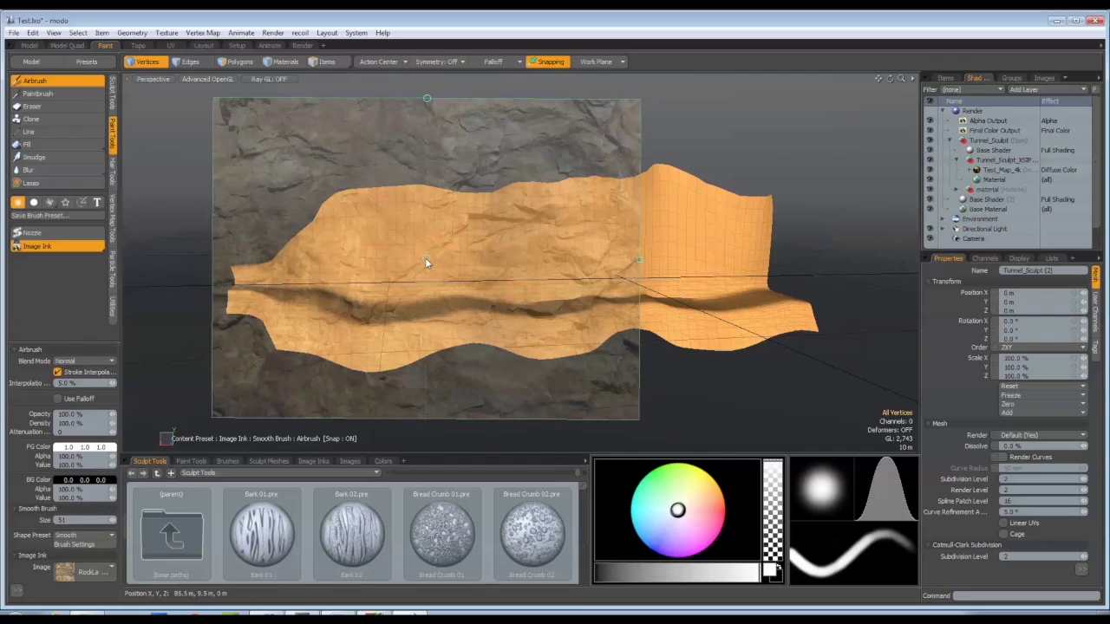
mouse_move(429, 261)
left_mouse_down()
mouse_move(407, 253)
mouse_move(417, 253)
left_mouse_up()
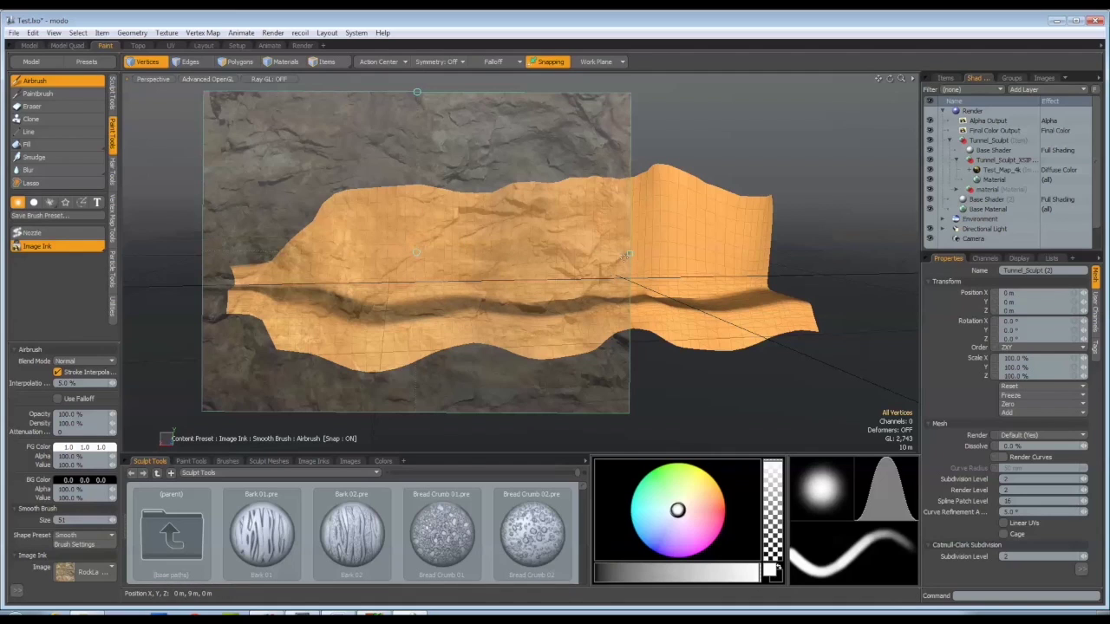
mouse_move(629, 254)
left_mouse_down()
mouse_move(724, 253)
mouse_move(465, 254)
left_mouse_up()
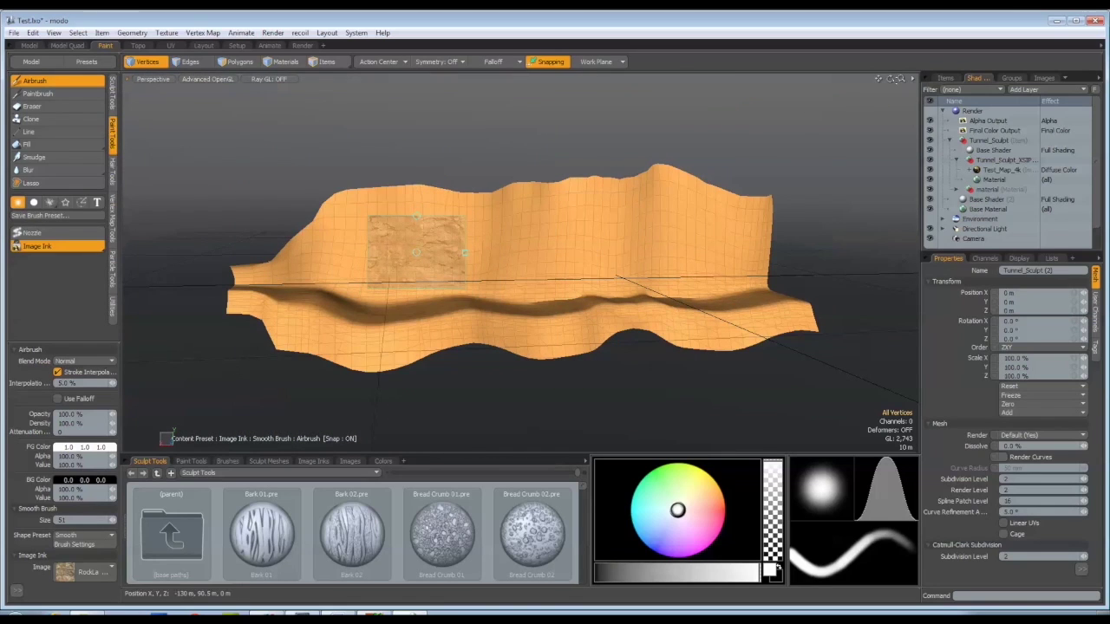
left_click_drag(903, 77, 893, 78)
mouse_move(415, 250)
left_mouse_down()
mouse_move(394, 165)
mouse_move(487, 168)
left_mouse_up()
mouse_move(396, 167)
left_mouse_down()
mouse_move(514, 172)
mouse_move(512, 148)
mouse_move(534, 149)
left_mouse_up()
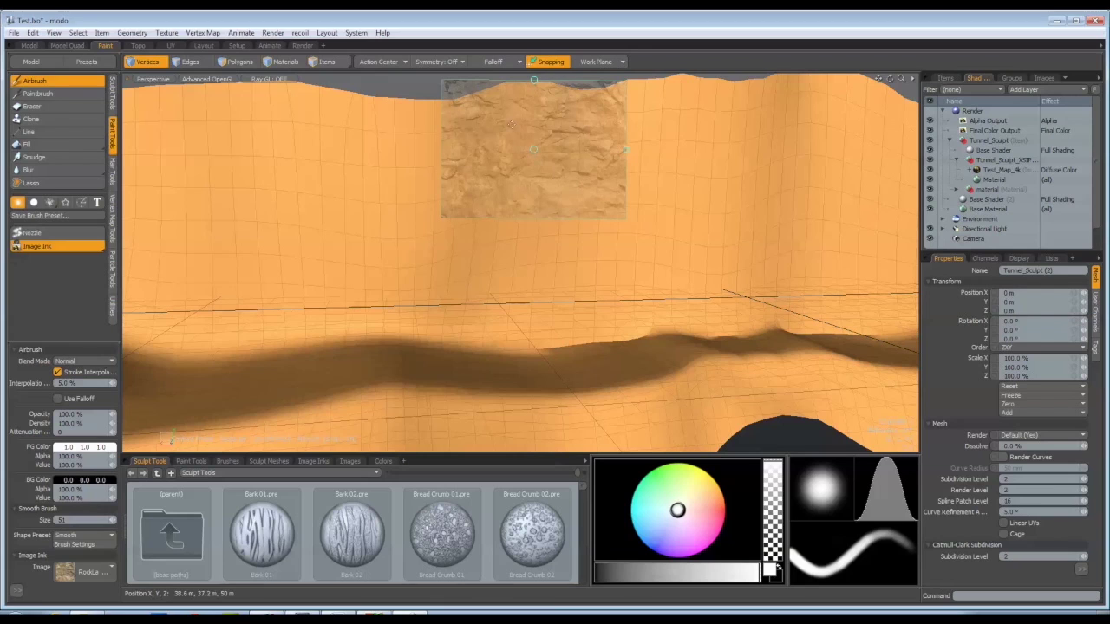
Select the Test_Map_4k diffuse colour layer as the paint target and airbrush layered rock onto the wall's upper edge.
left_click(511, 143)
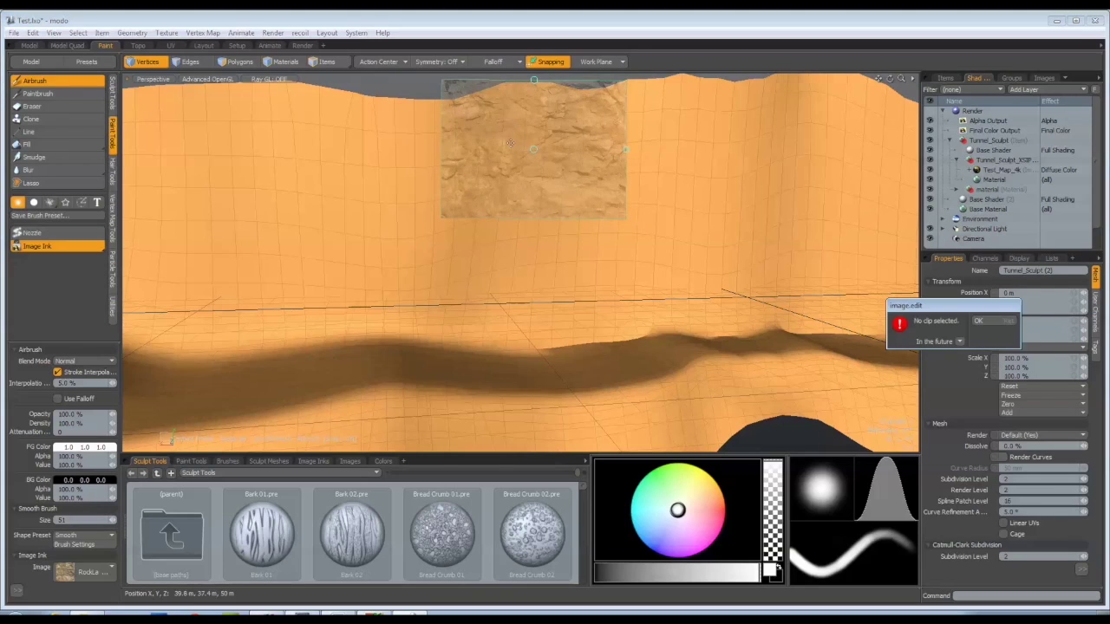
left_click(978, 321)
left_click(1026, 323)
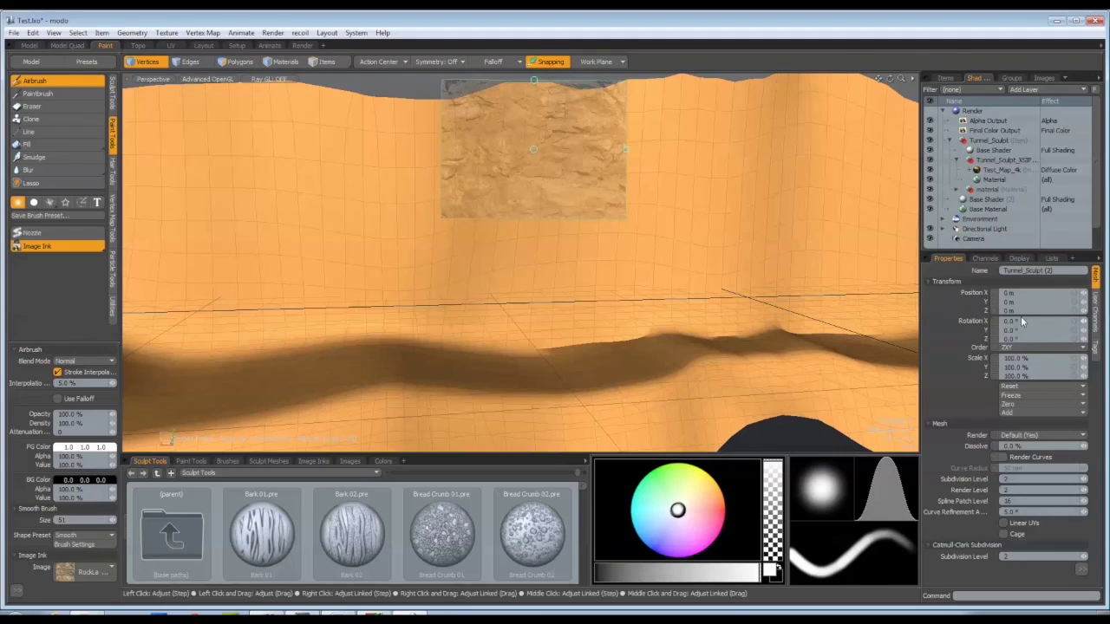
left_click(1006, 170)
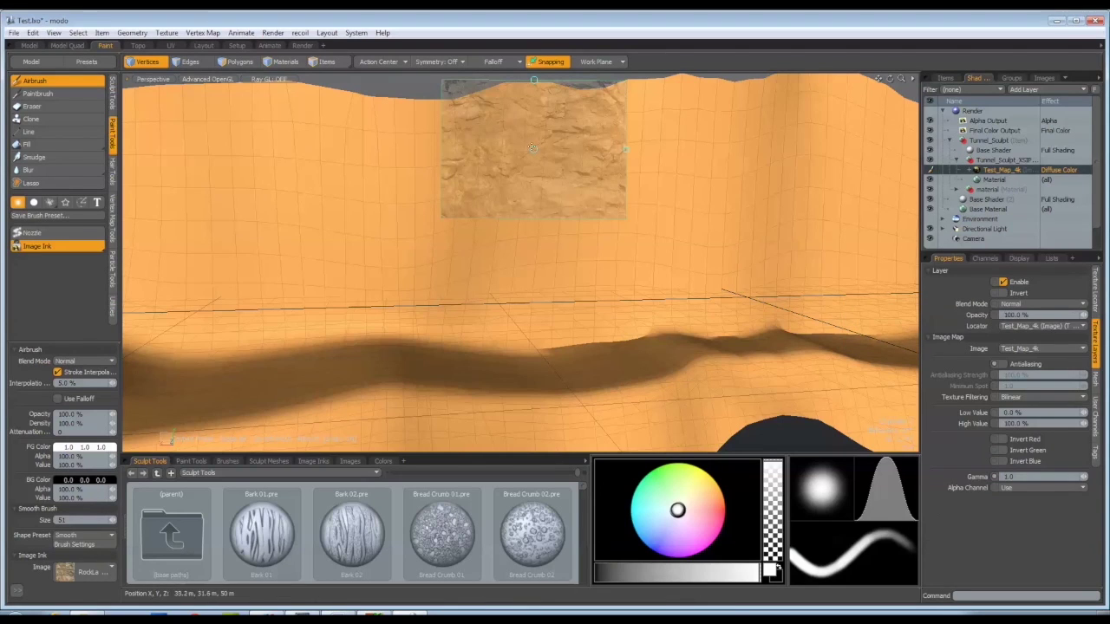
mouse_move(496, 135)
left_mouse_down()
mouse_move(473, 117)
mouse_move(518, 108)
mouse_move(515, 144)
mouse_move(485, 143)
mouse_move(486, 204)
mouse_move(533, 182)
mouse_move(522, 95)
mouse_move(538, 154)
mouse_move(530, 171)
left_mouse_up()
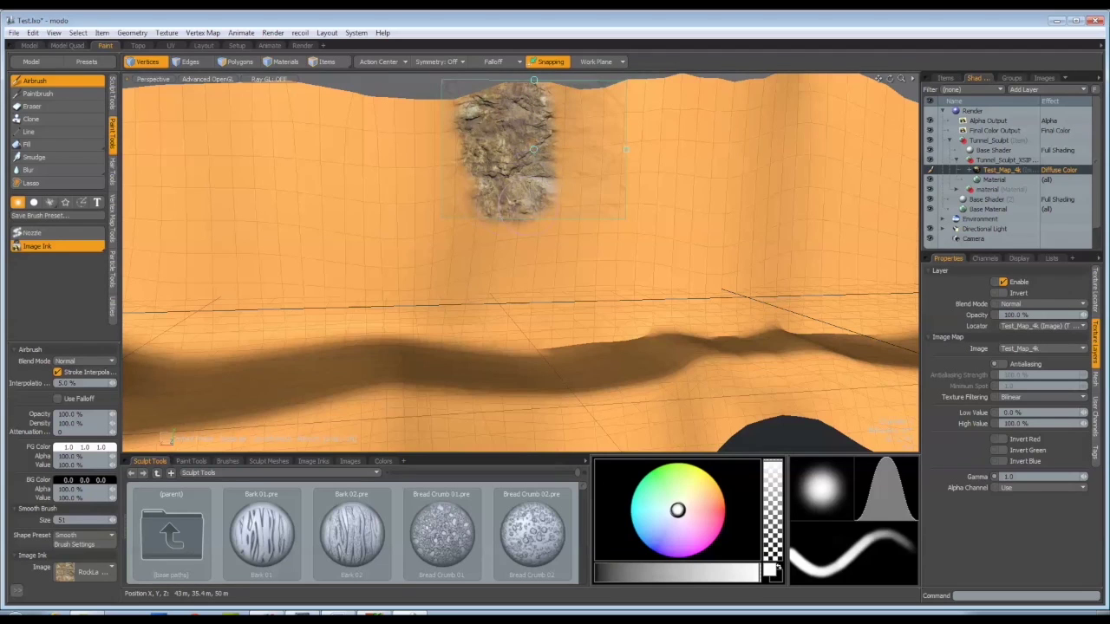
Reposition the ink image below and beside the first patch, extending the layered rock down the wall and blending the seams.
left_click_drag(534, 150, 530, 248)
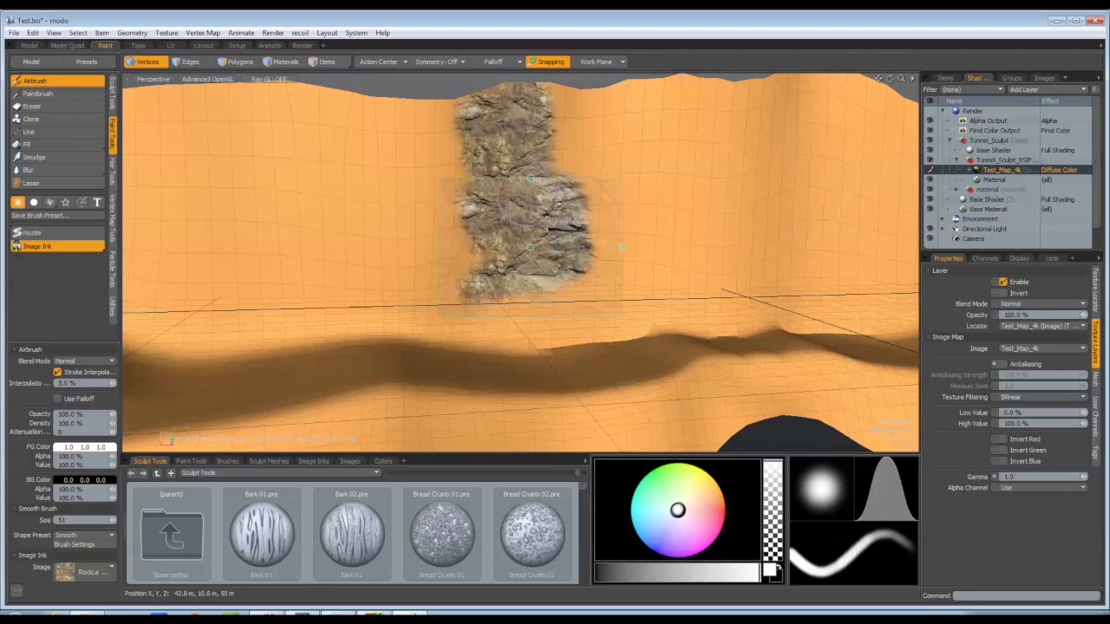
left_click_drag(525, 199, 477, 211)
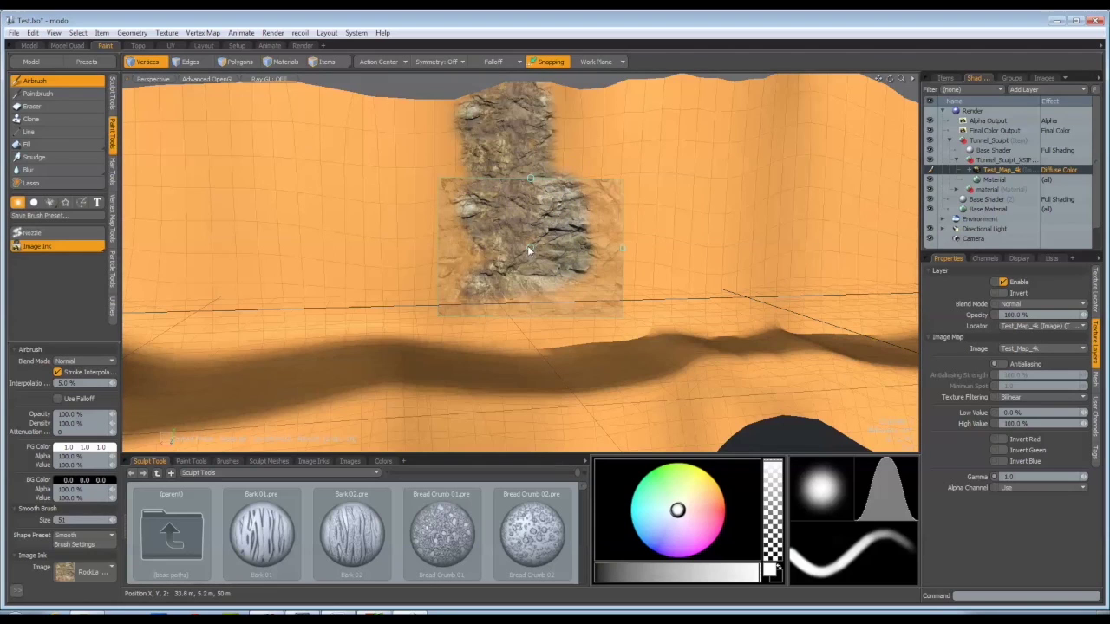
mouse_move(531, 248)
left_mouse_down()
mouse_move(555, 163)
mouse_move(603, 243)
mouse_move(572, 253)
left_mouse_up()
middle_click_drag(542, 191, 583, 195)
Change the ink image to RockRed0012_L.jpg and paint pale rock beside the layered patch up to the wall's upper edge.
left_click(69, 576)
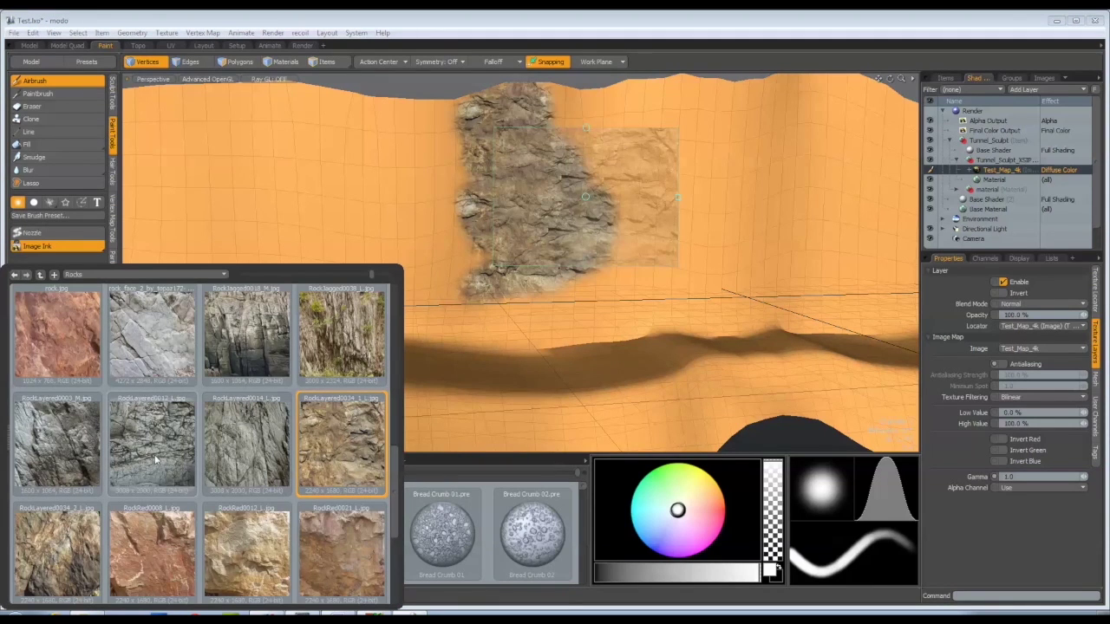
left_click(264, 551)
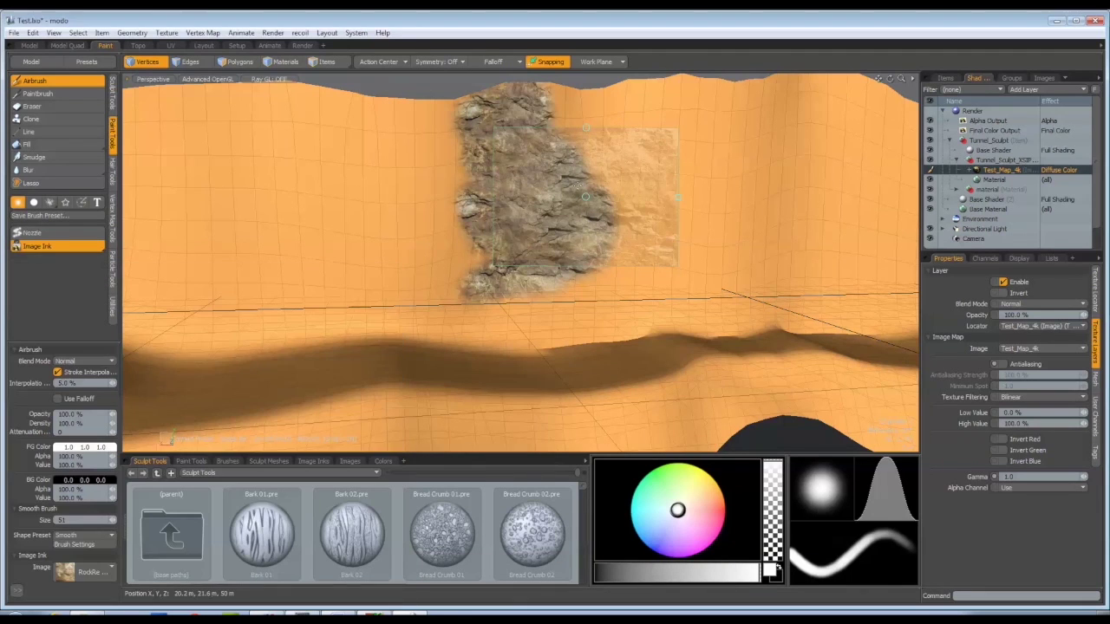
mouse_move(587, 199)
left_mouse_down()
mouse_move(618, 169)
mouse_move(579, 117)
mouse_move(562, 146)
mouse_move(625, 192)
mouse_move(611, 225)
mouse_move(621, 130)
mouse_move(628, 233)
mouse_move(664, 209)
mouse_move(672, 130)
mouse_move(564, 97)
left_mouse_up()
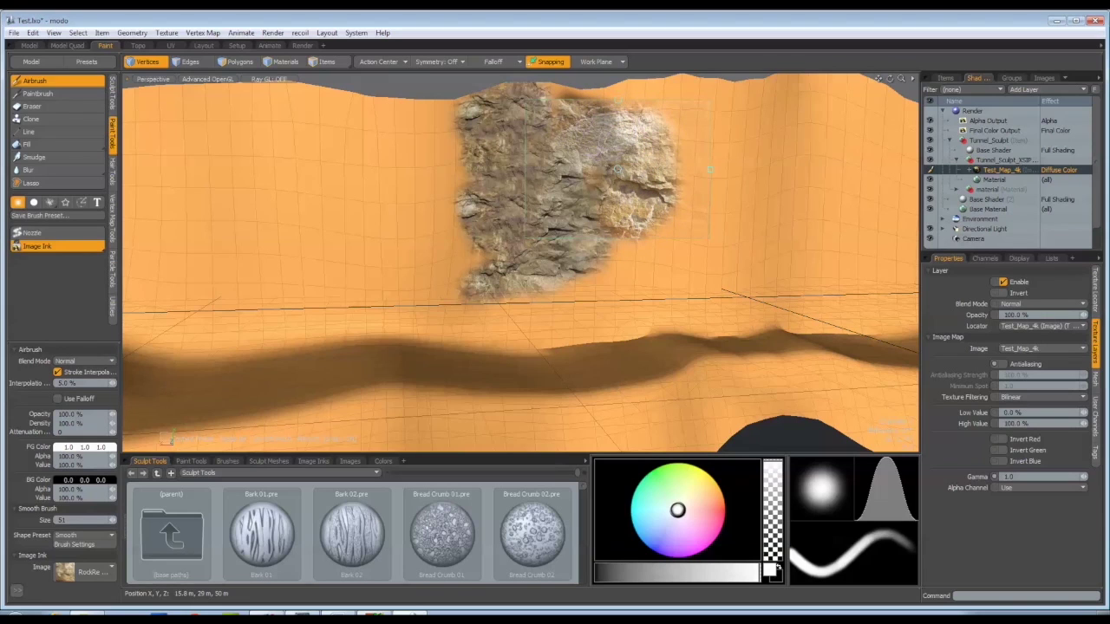
left_click_drag(618, 169, 600, 134)
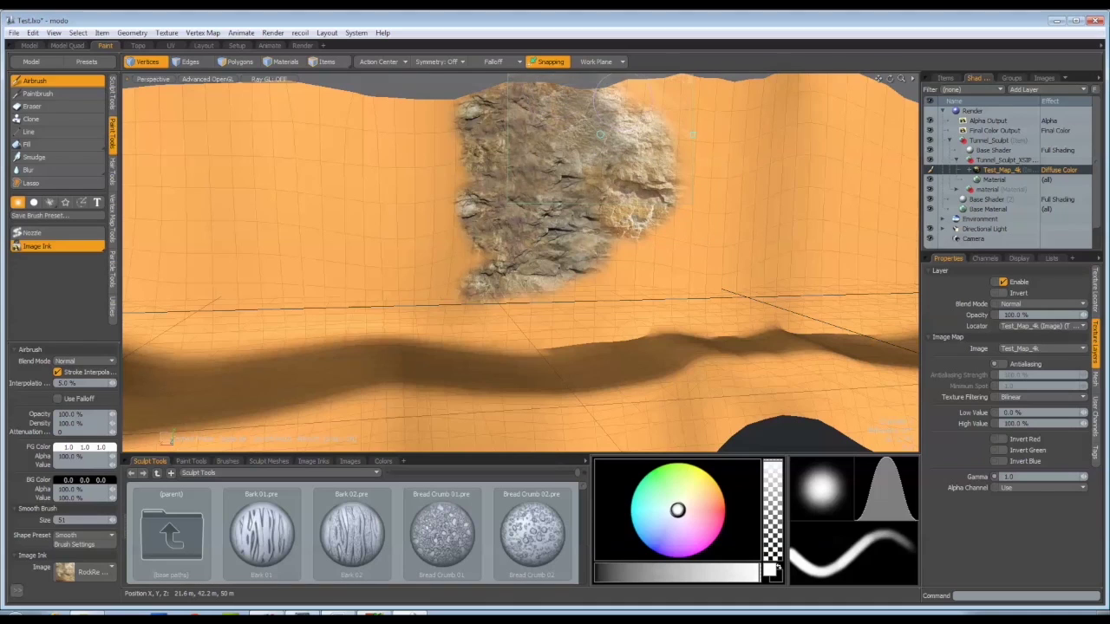
left_click_drag(654, 100, 652, 156)
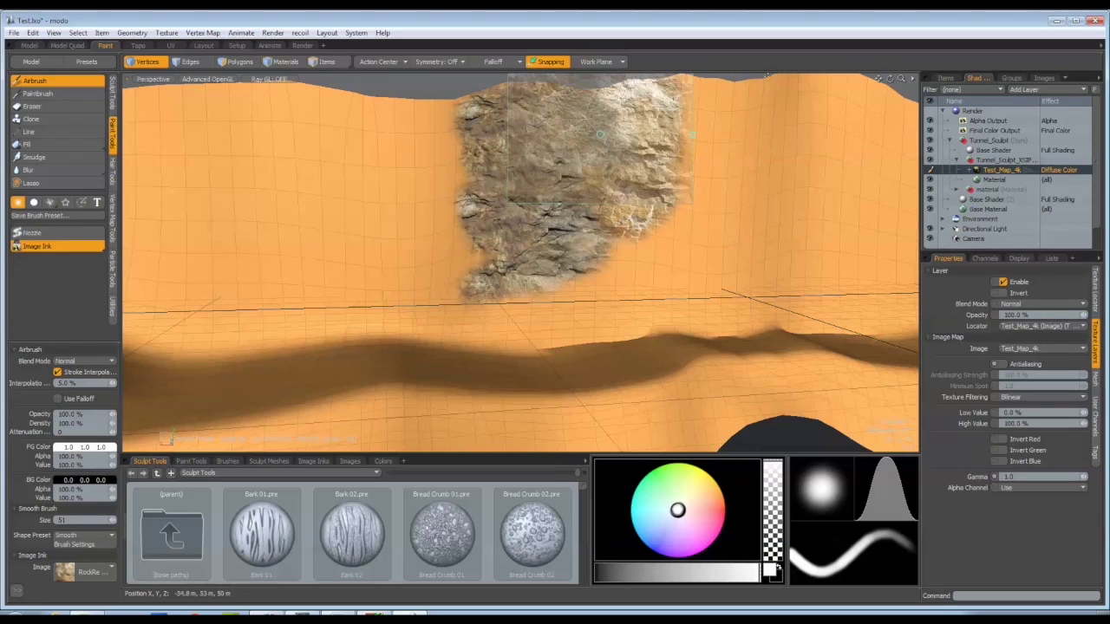
Choose the loose grey rocks picture from the Rocks folder as the airbrush ink image.
left_click(87, 571)
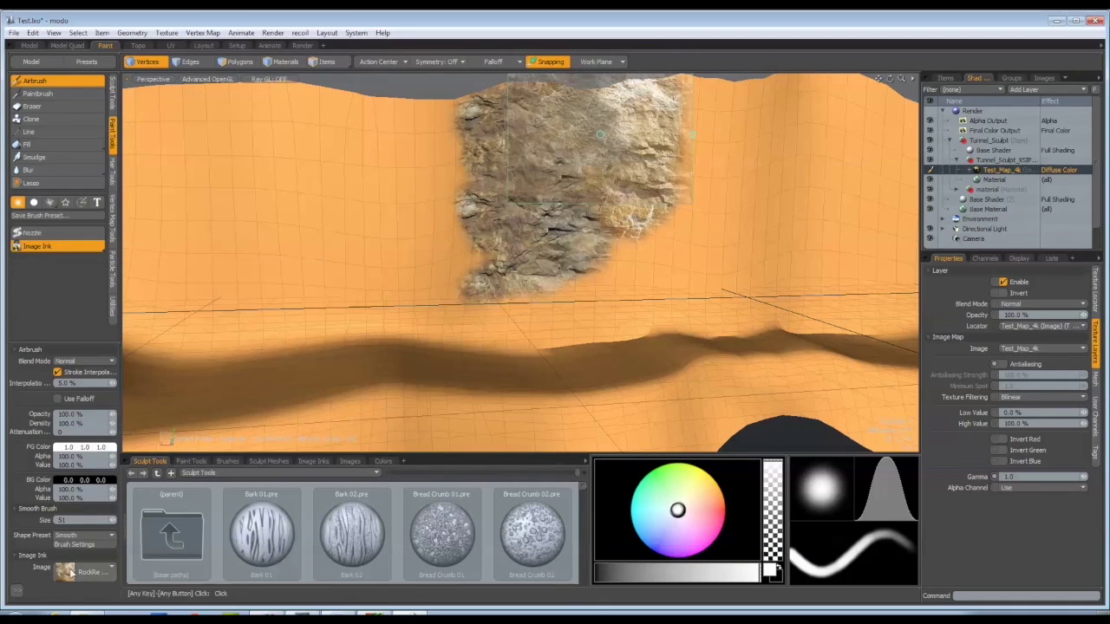
left_click(86, 571)
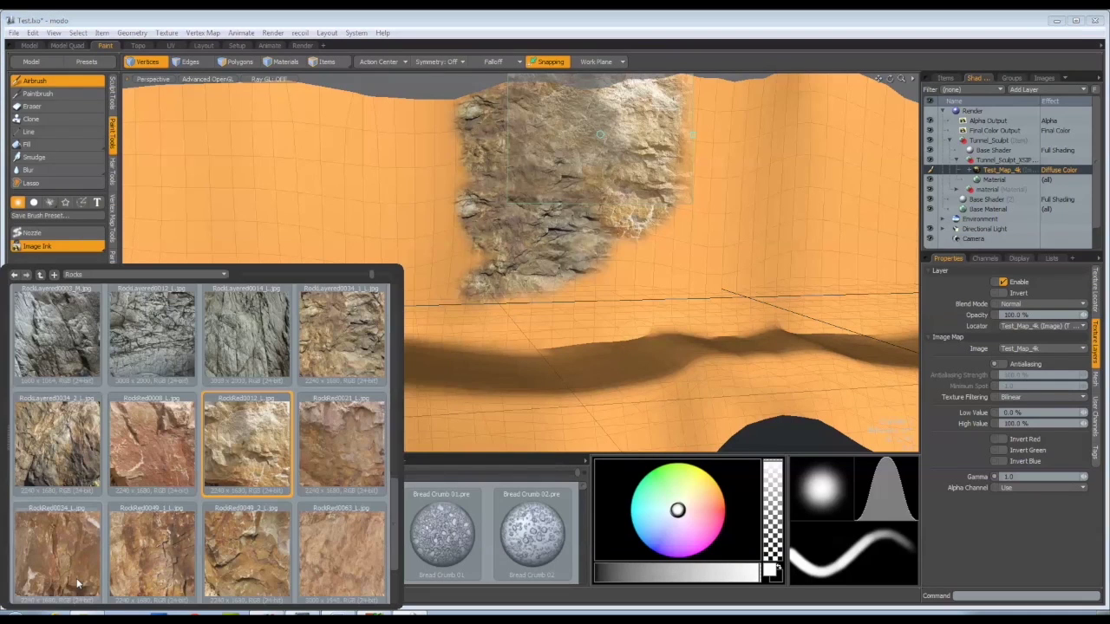
left_click_drag(392, 521, 394, 327)
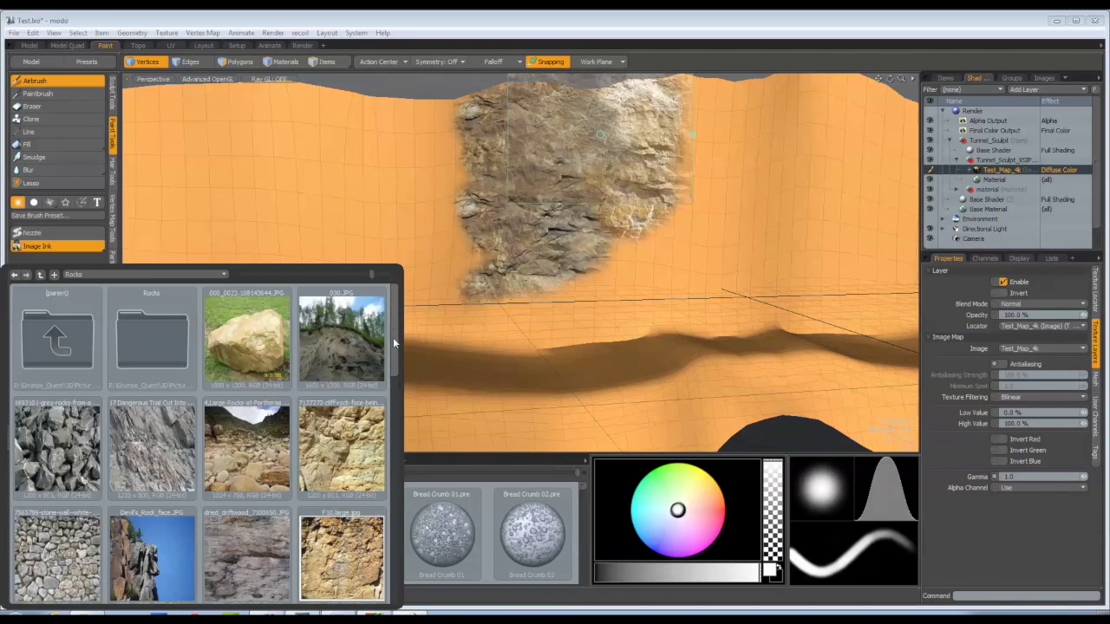
left_click(53, 447)
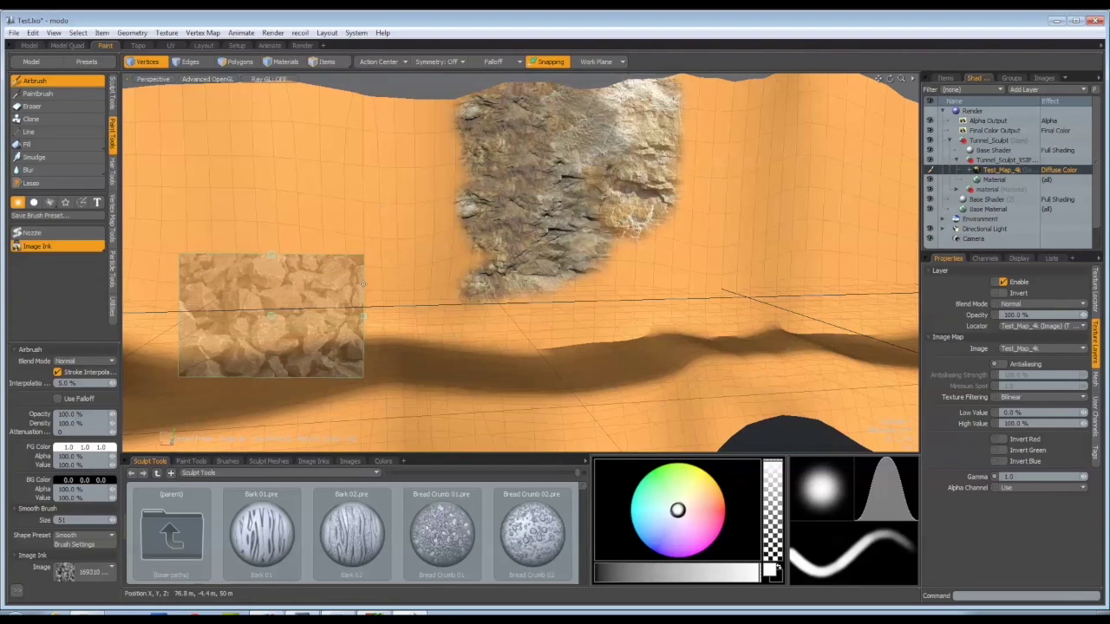
Shrink the grey rocks ink image, set the brush size to 59, and airbrush the tiled rubble along the tunnel floor.
left_click_drag(890, 79, 877, 80)
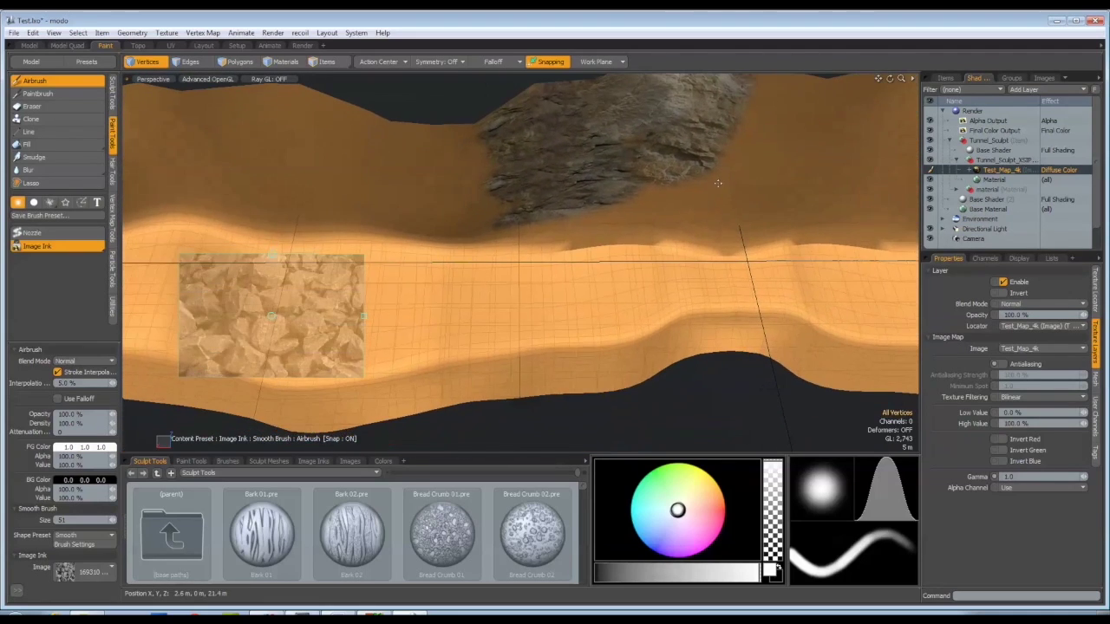
mouse_move(364, 317)
left_mouse_down()
mouse_move(412, 317)
mouse_move(297, 317)
left_mouse_up()
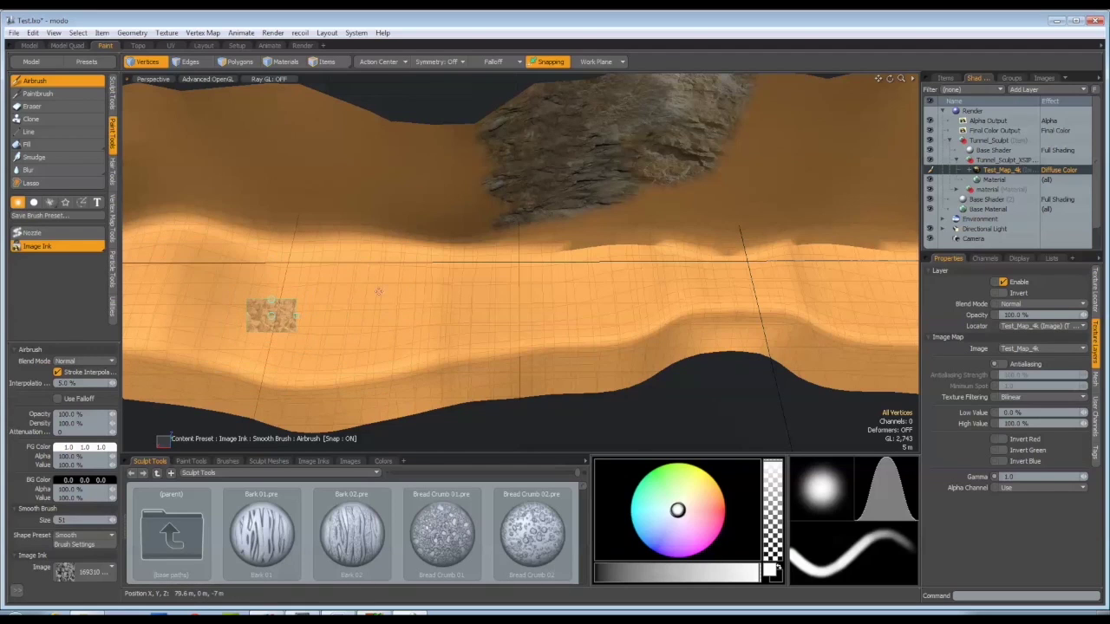
right_click_drag(361, 286, 329, 293)
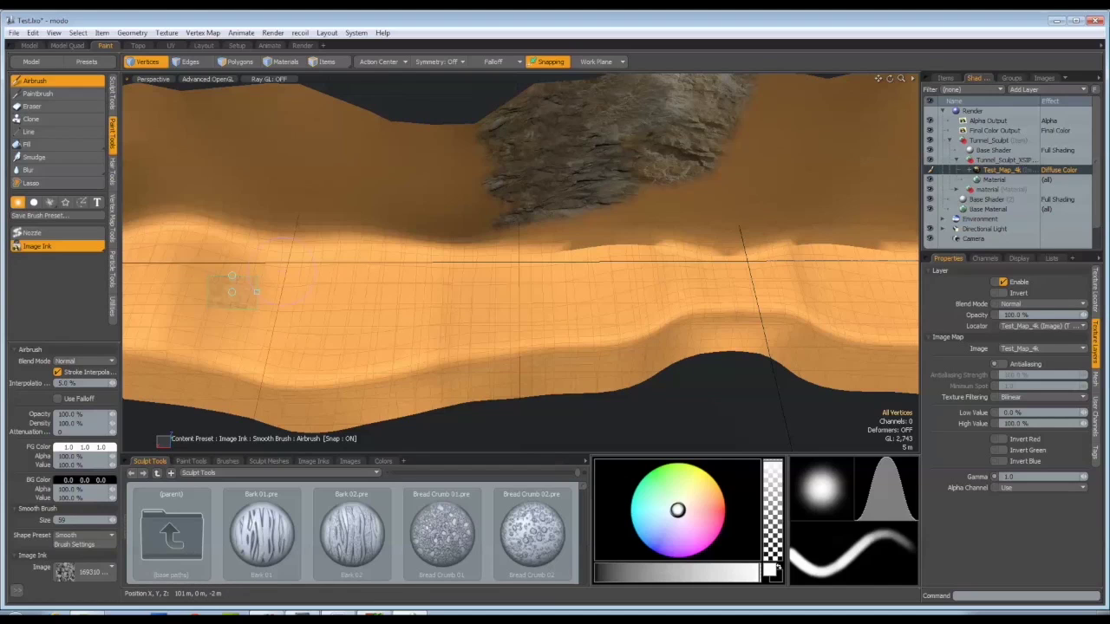
left_click_drag(286, 279, 659, 278)
mouse_move(573, 290)
left_mouse_down()
mouse_move(278, 297)
mouse_move(521, 308)
mouse_move(660, 286)
mouse_move(286, 347)
mouse_move(381, 352)
mouse_move(521, 334)
mouse_move(321, 369)
mouse_move(199, 338)
mouse_move(312, 312)
mouse_move(278, 312)
mouse_move(650, 273)
mouse_move(607, 320)
mouse_move(546, 307)
left_mouse_up()
mouse_move(521, 347)
left_mouse_down()
mouse_move(650, 291)
mouse_move(754, 278)
mouse_move(824, 291)
mouse_move(711, 300)
mouse_move(806, 321)
mouse_move(859, 277)
mouse_move(694, 247)
mouse_move(746, 247)
mouse_move(839, 291)
mouse_move(660, 241)
mouse_move(470, 248)
mouse_move(322, 273)
left_mouse_up()
mouse_move(233, 275)
left_mouse_down()
mouse_move(203, 264)
mouse_move(261, 253)
mouse_move(191, 248)
mouse_move(233, 277)
mouse_move(156, 279)
mouse_move(152, 334)
mouse_move(203, 364)
mouse_move(330, 381)
mouse_move(466, 324)
left_mouse_up()
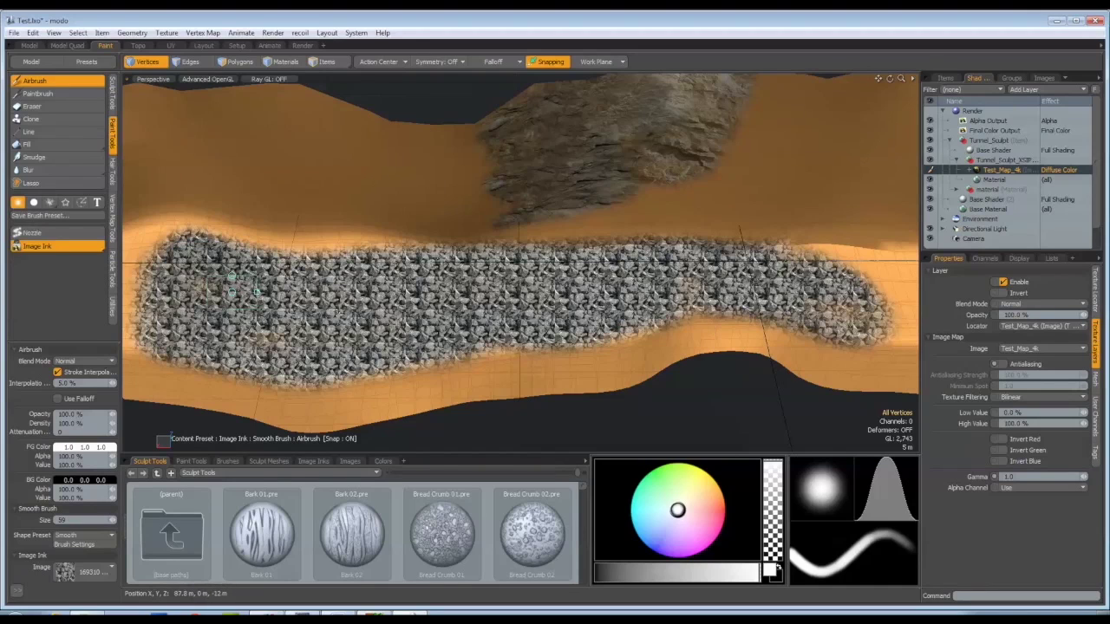
mouse_move(149, 256)
left_mouse_down()
mouse_move(131, 284)
mouse_move(143, 307)
left_mouse_up()
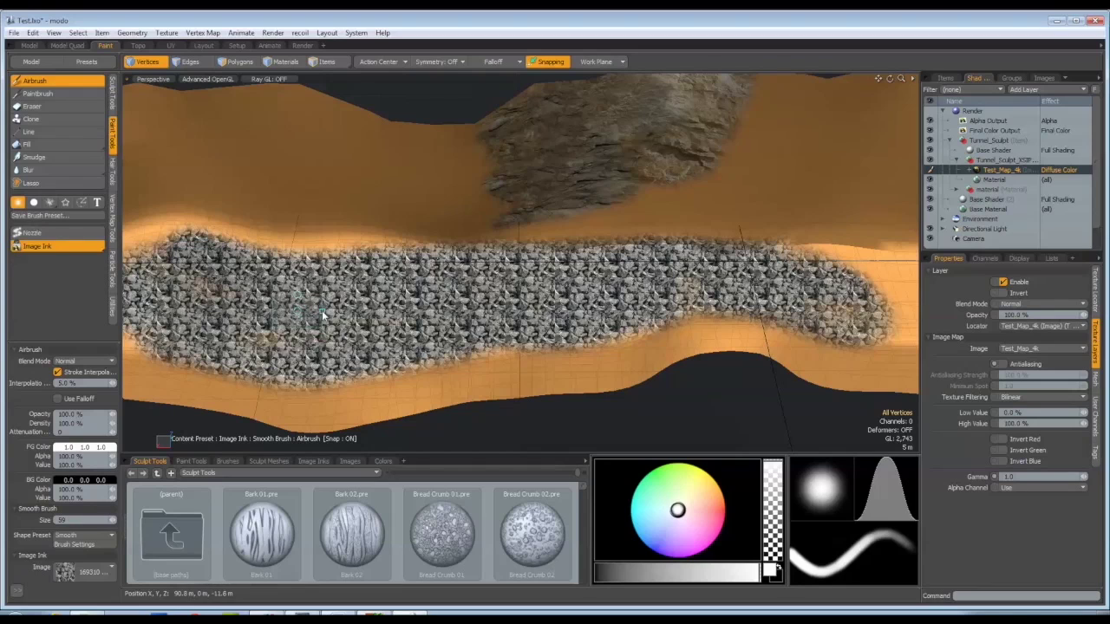
Flip and enlarge the ink image and paint patches of larger rocks over the rubble floor to break up the repeating pattern.
right_click_drag(297, 310, 244, 311)
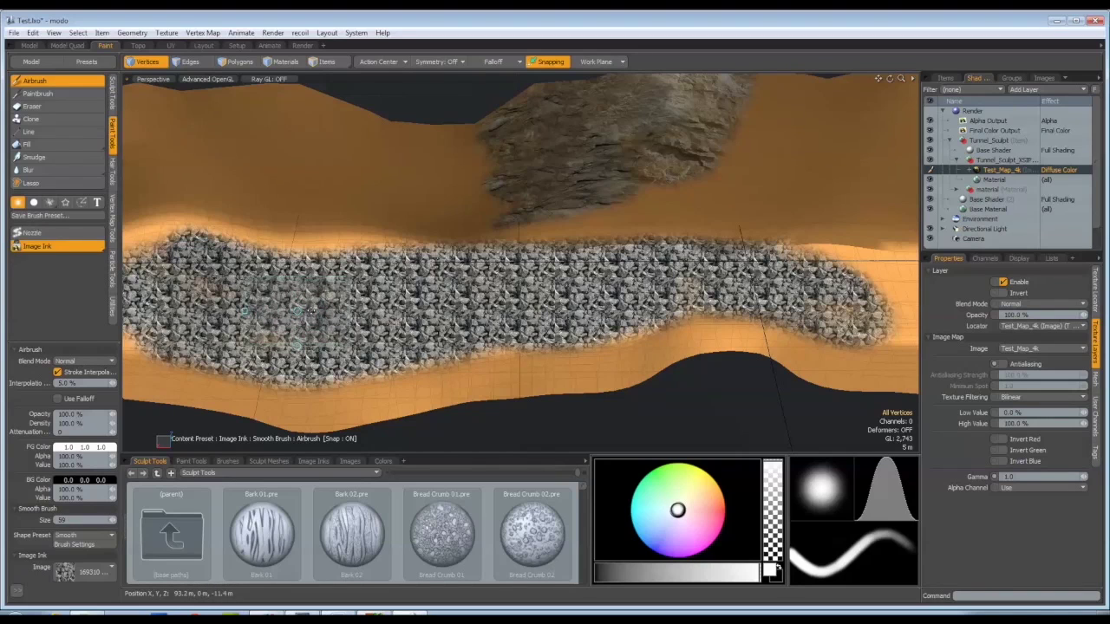
mouse_move(312, 311)
left_mouse_down()
mouse_move(321, 330)
mouse_move(282, 307)
mouse_move(260, 319)
mouse_move(296, 308)
mouse_move(171, 364)
mouse_move(161, 329)
mouse_move(170, 364)
mouse_move(174, 340)
mouse_move(185, 372)
mouse_move(173, 347)
mouse_move(184, 358)
left_mouse_up()
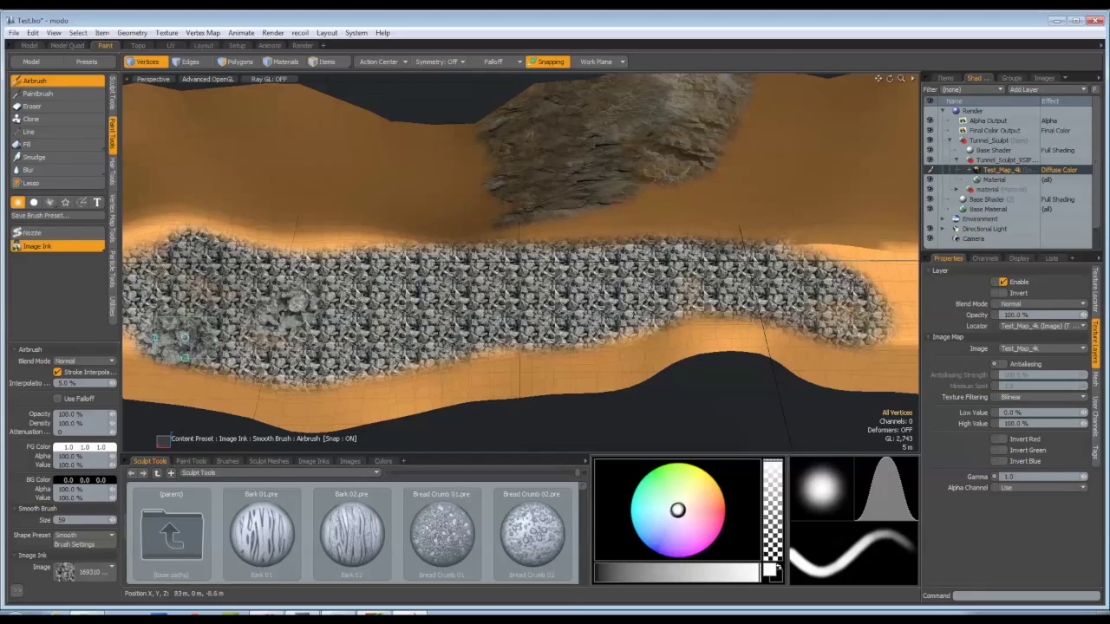
left_click_drag(890, 79, 963, 50)
mouse_move(902, 79)
left_mouse_down()
mouse_move(830, 76)
mouse_move(776, 94)
mouse_move(768, 83)
mouse_move(898, 88)
mouse_move(878, 78)
left_mouse_up()
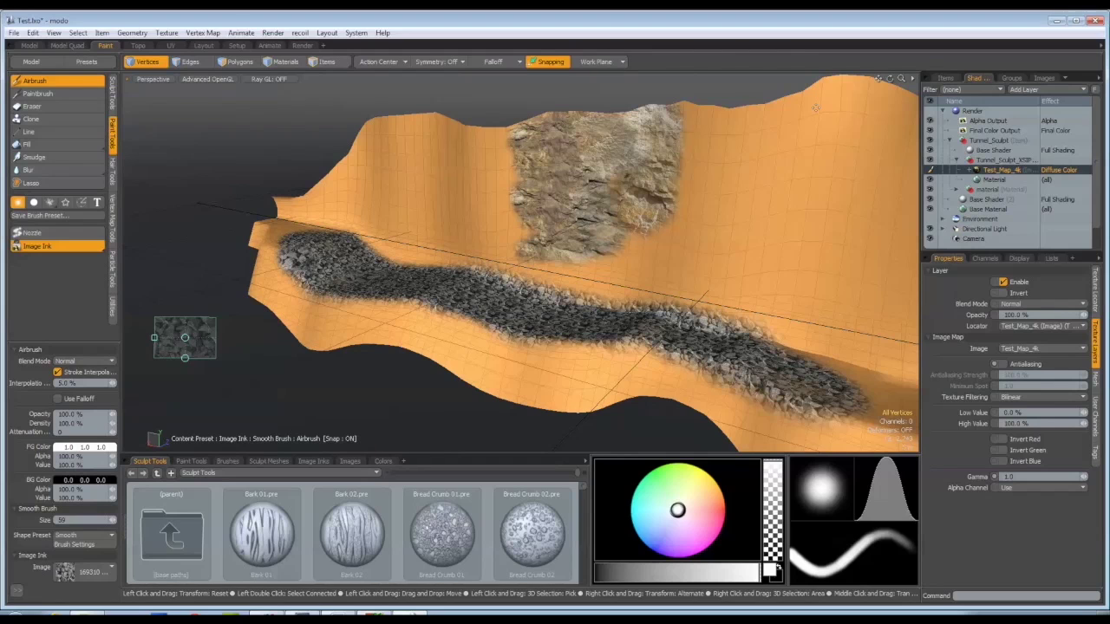
left_click_drag(878, 79, 764, 85)
left_click_drag(892, 79, 854, 102)
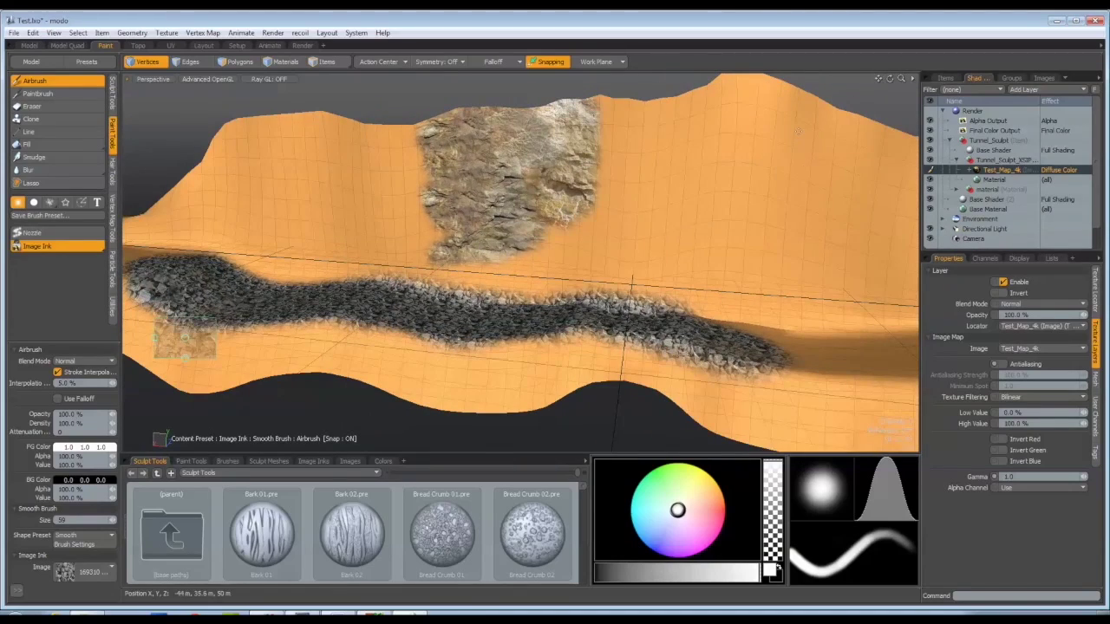